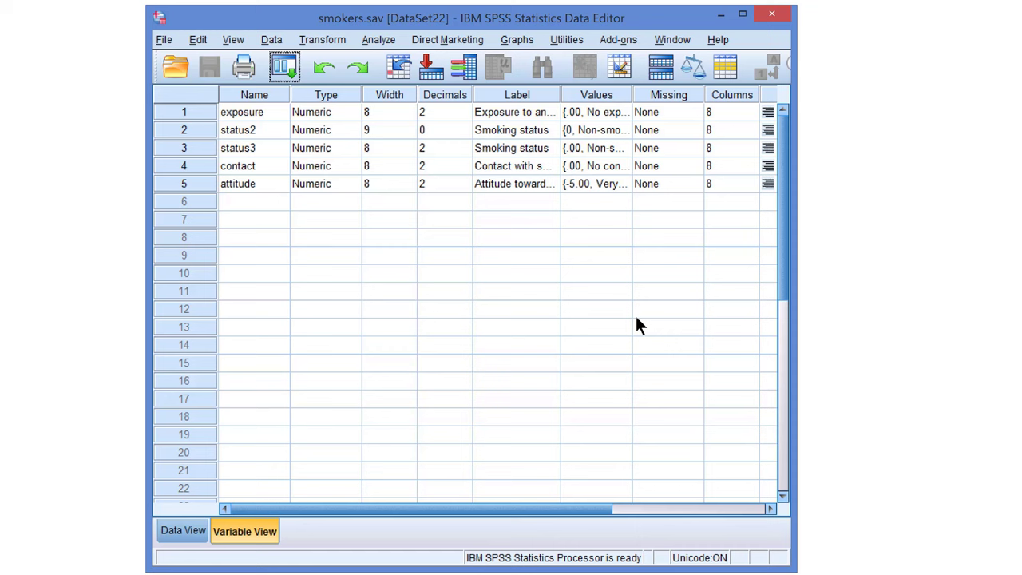
Look over the exposure, contact and attitude variables in the data
left_click(281, 112)
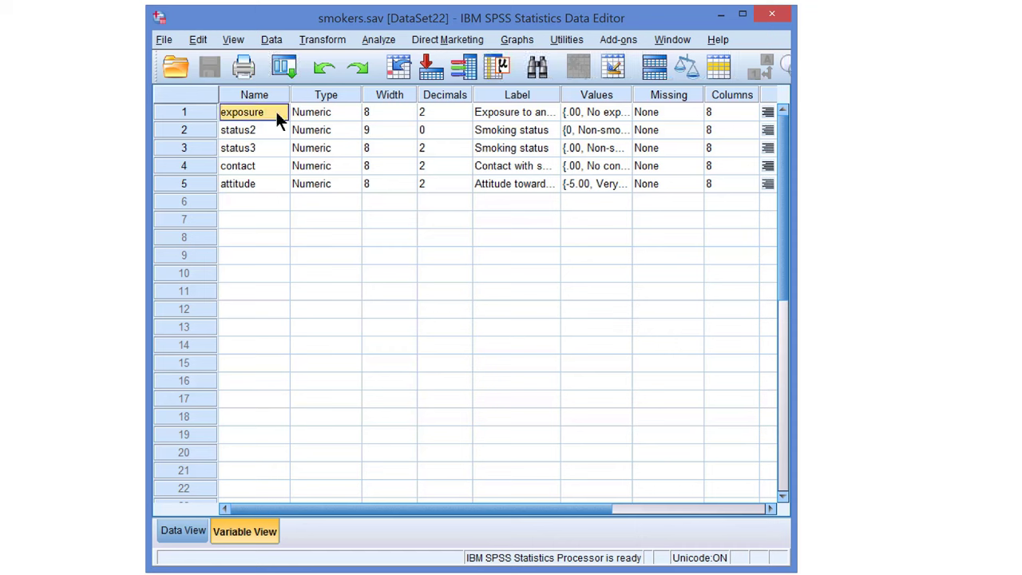
left_click(278, 164)
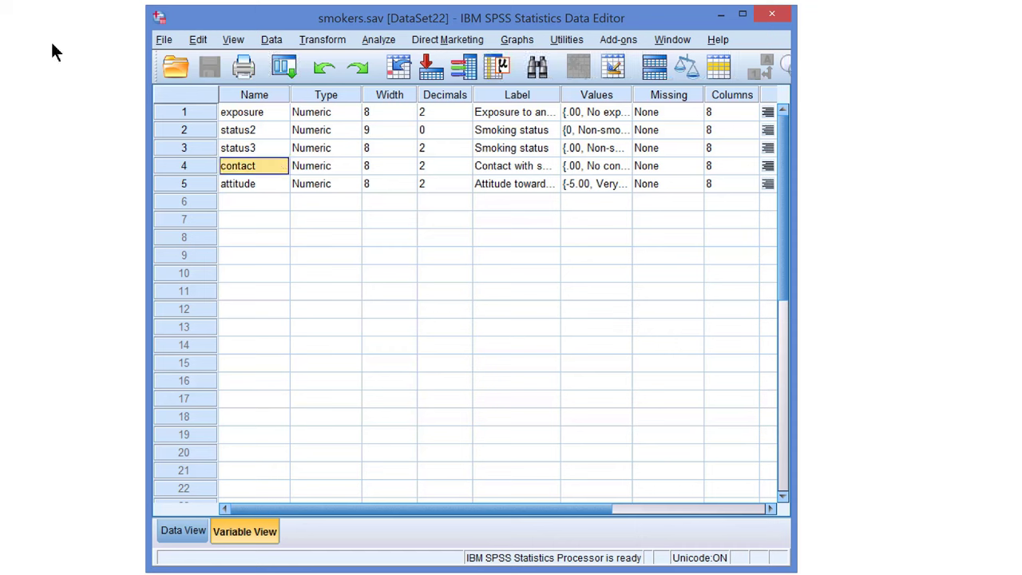
left_click(278, 184)
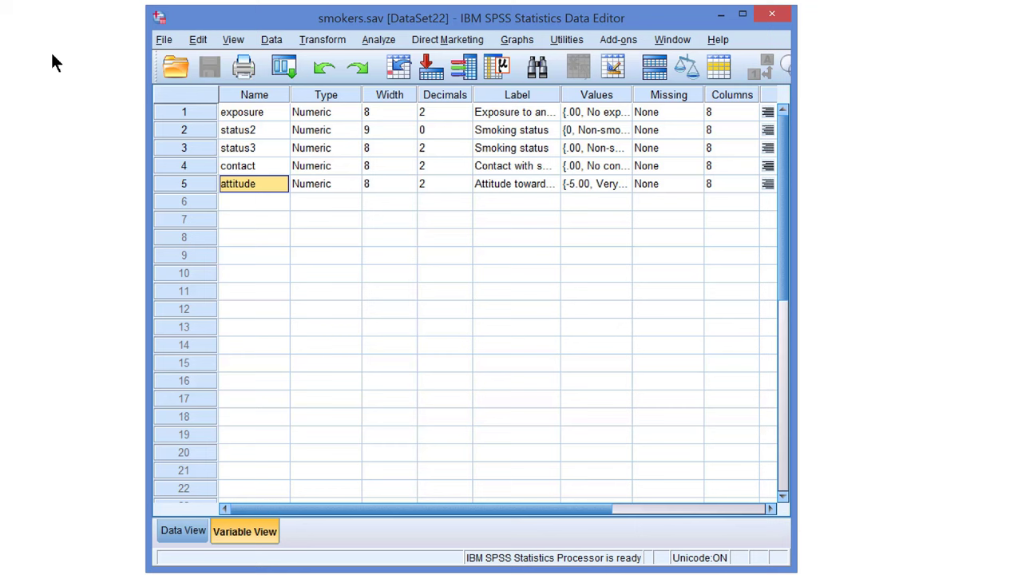
key("Up")
key("Up")
key("Up")
key("Up")
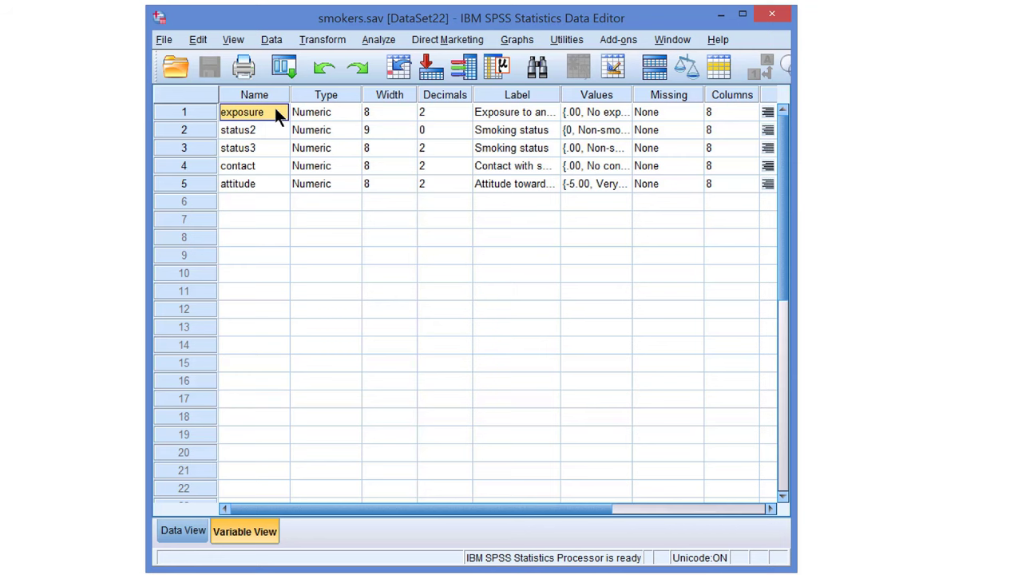
Start a Frequencies analysis that reports the Mean statistic
left_click(379, 39)
mouse_move(431, 79)
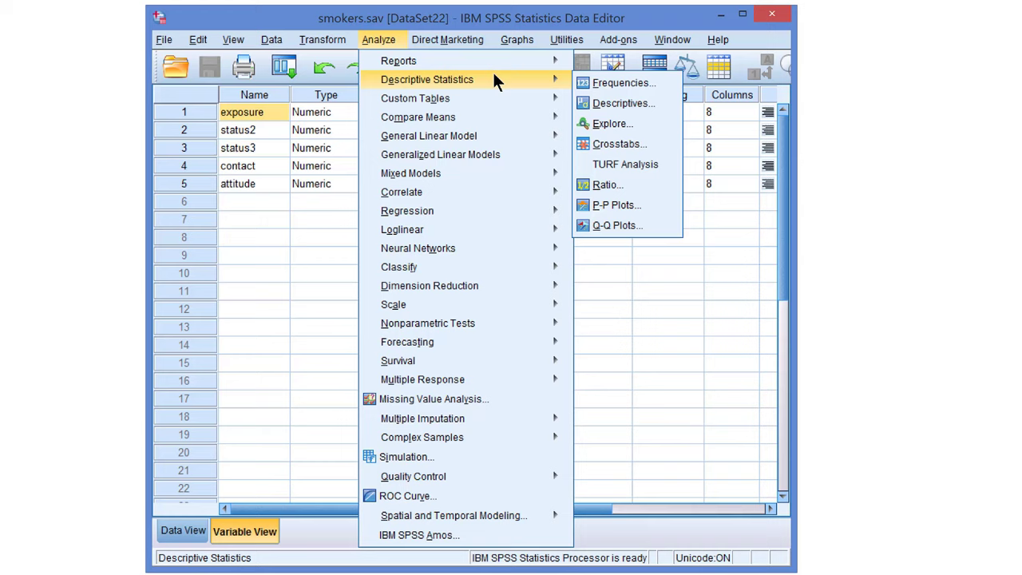
left_click(616, 82)
left_click(672, 105)
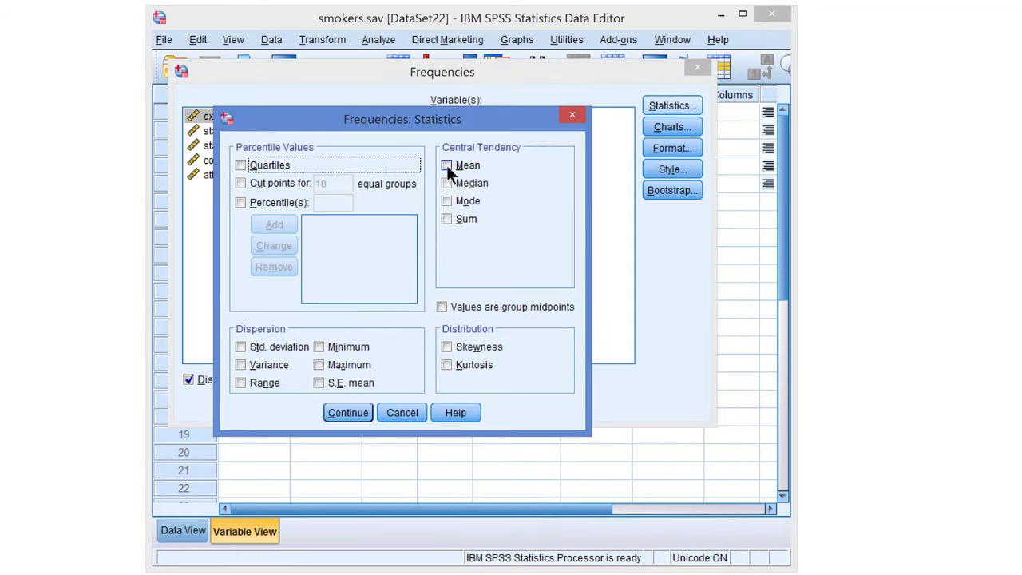
left_click(445, 164)
key("Return")
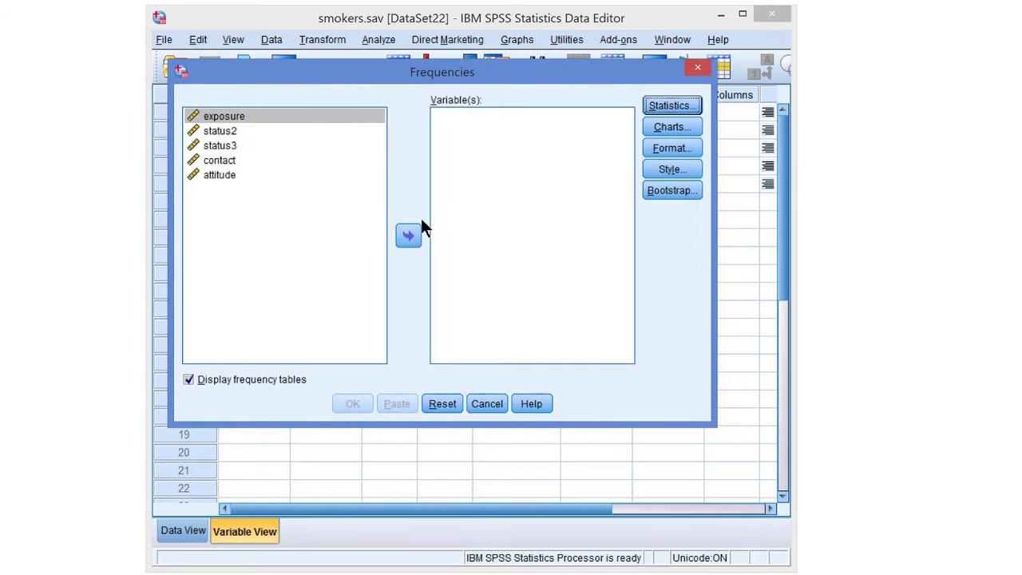
Analyse exposure and contact without frequency tables, then paste and run the command
left_click(408, 234)
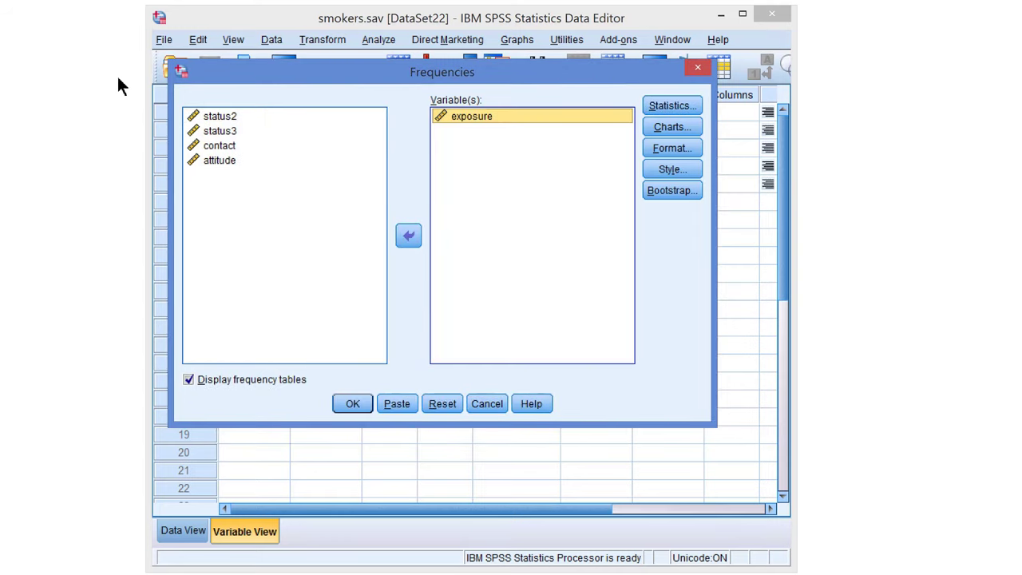
left_click(223, 151)
left_click(409, 235)
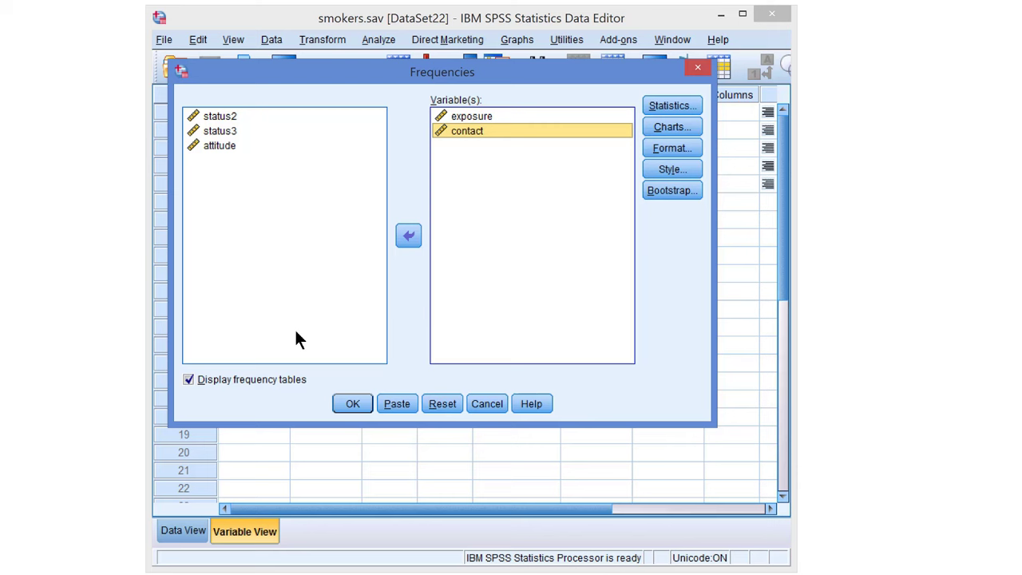
left_click(250, 380)
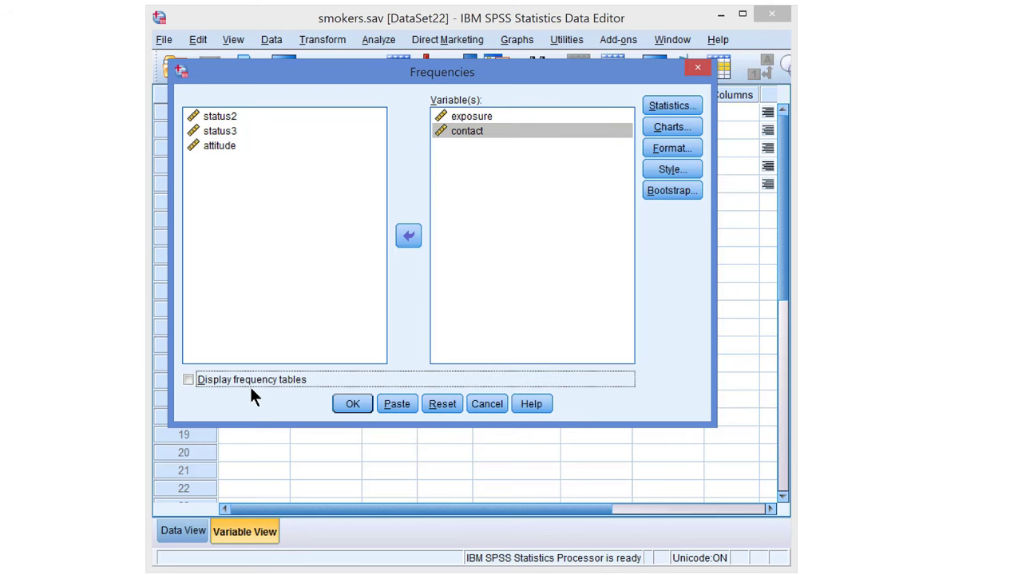
left_click(396, 403)
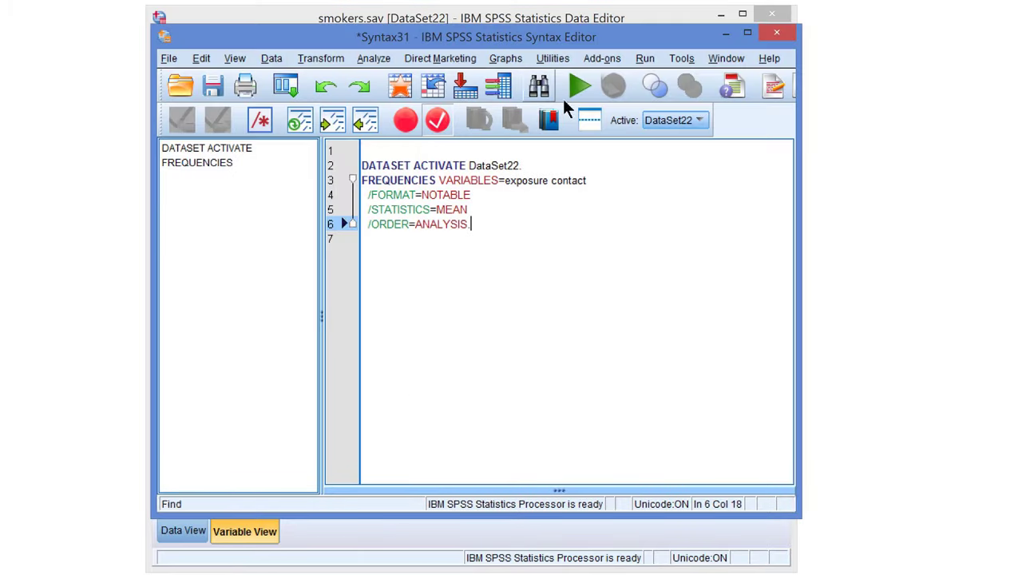
left_click(579, 86)
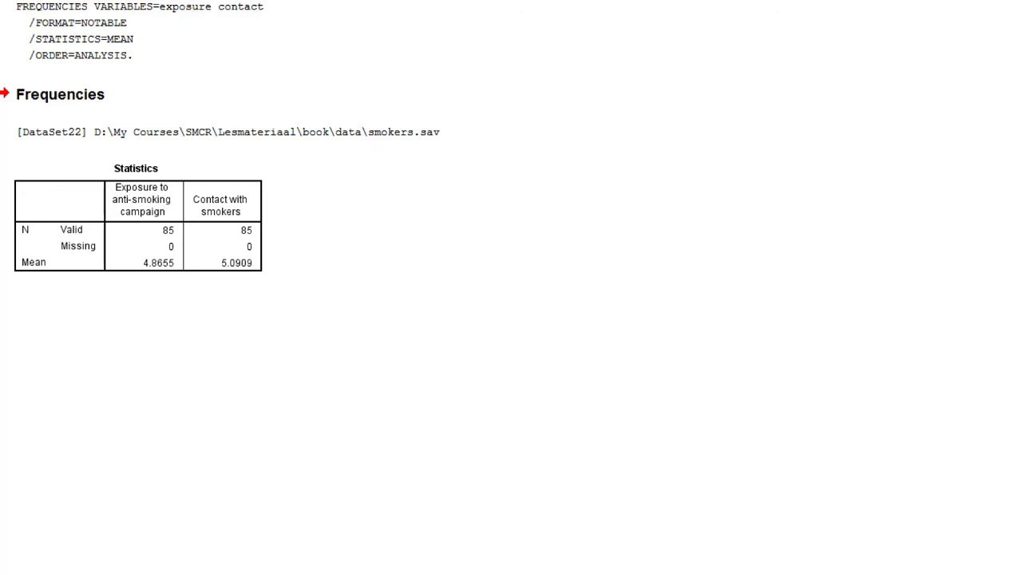
Compute exposure_c = exposure - 4.8655 and paste it to syntax
key("alt+t")
key("c")
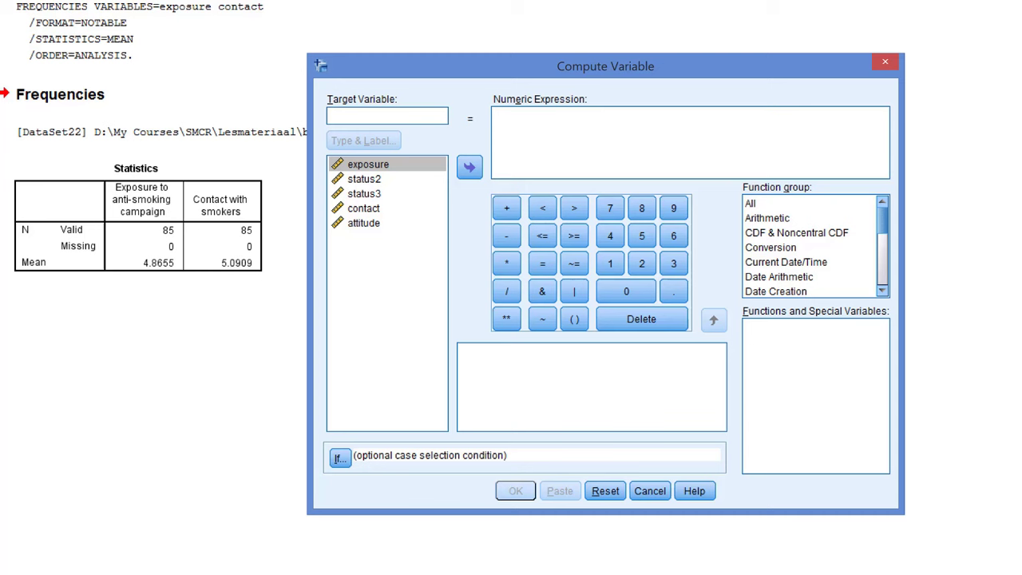
left_click(371, 116)
type("ex")
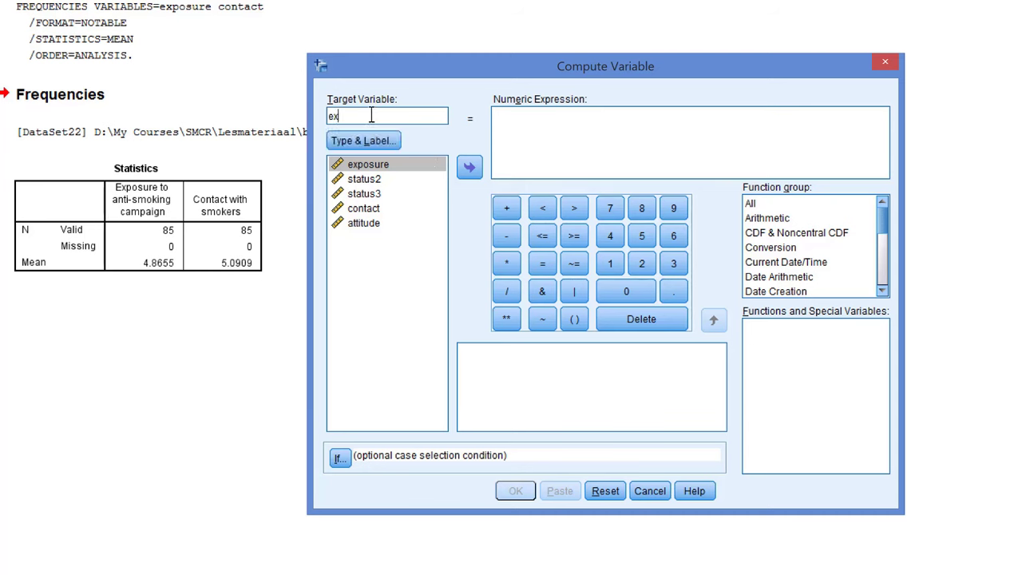
type("posure_c")
left_click(470, 167)
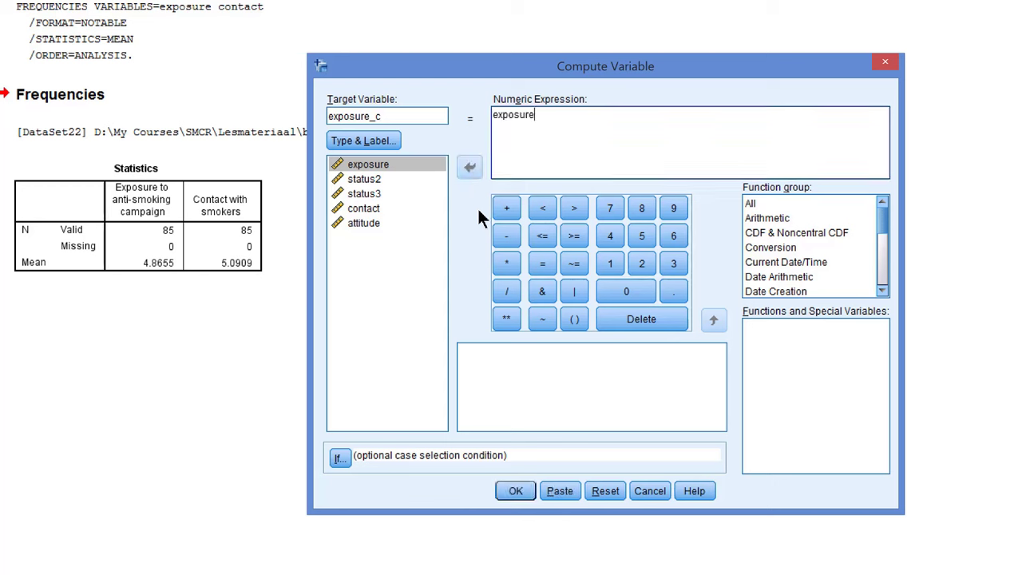
left_click(505, 234)
type("4.8655")
left_click(560, 491)
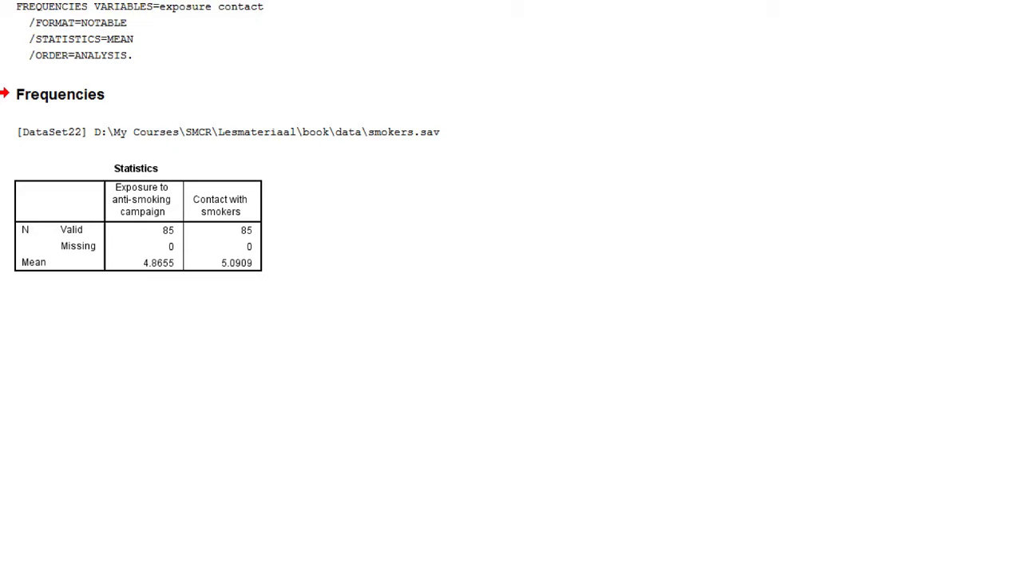
Reset the Compute Variable dialog and define contact_c = contact - 5.0909
left_click(24, 2)
left_click(68, 5)
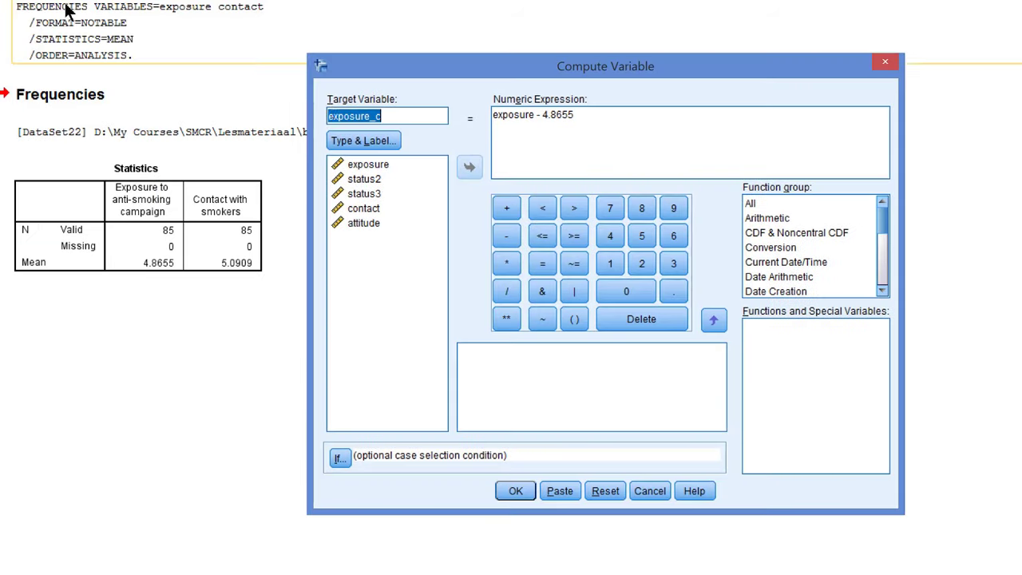
left_click(605, 491)
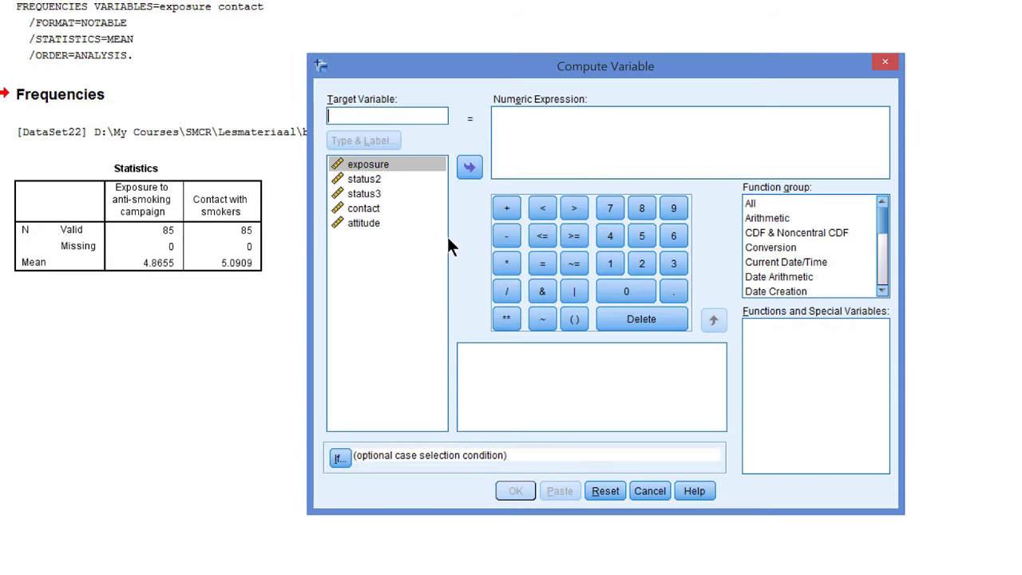
left_click(383, 207)
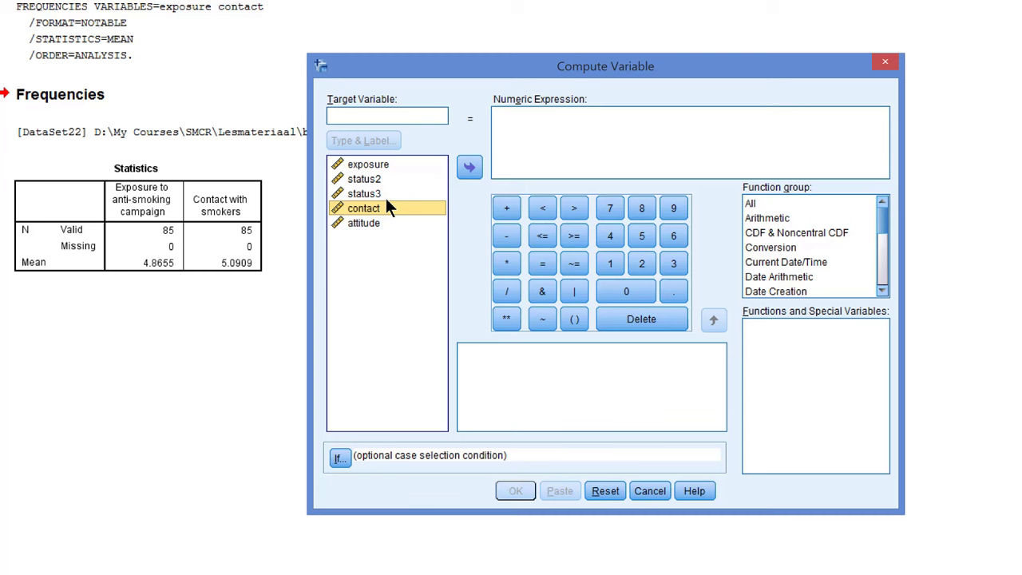
left_click(469, 170)
left_click(515, 235)
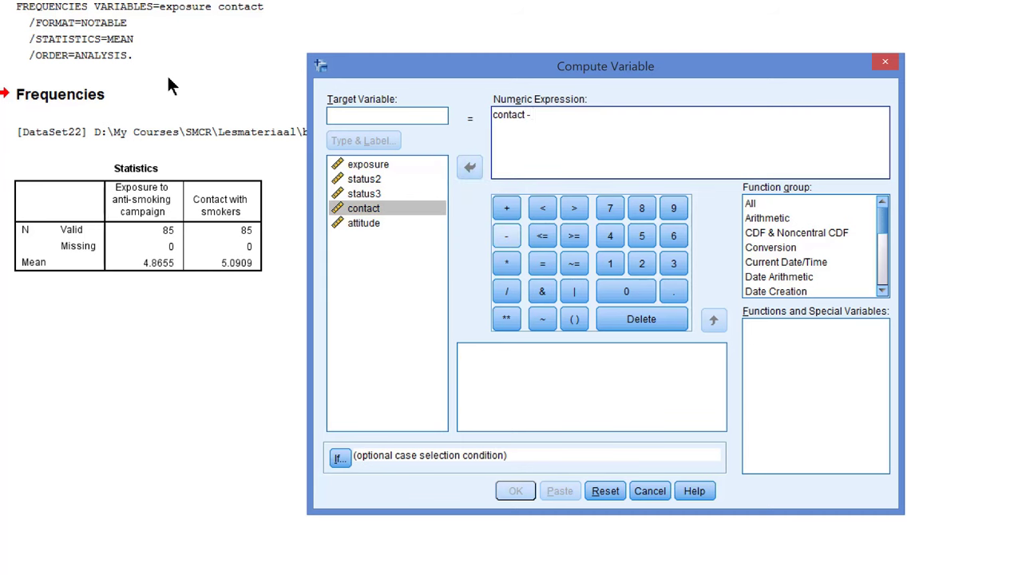
type("5.0909")
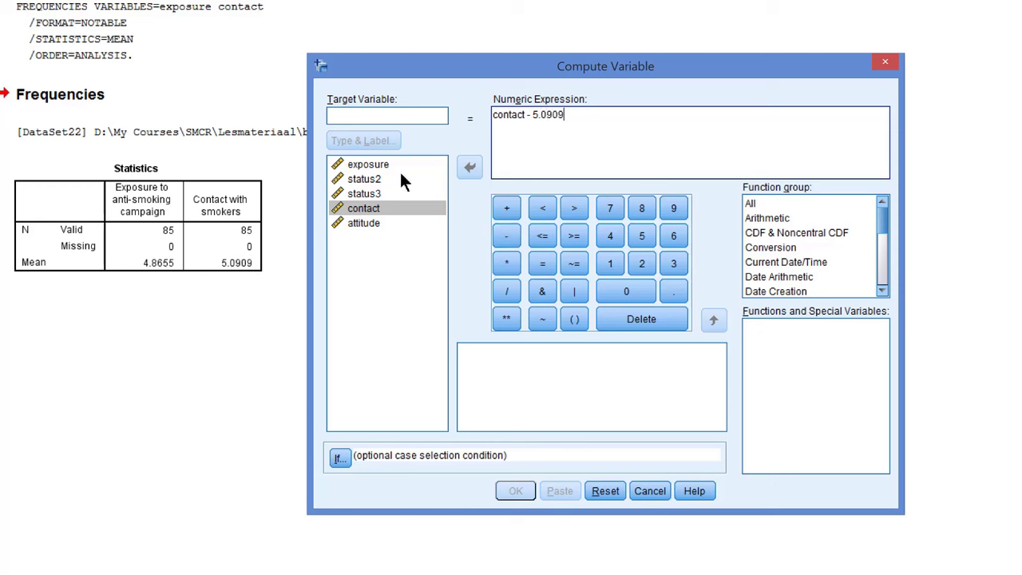
left_click(370, 114)
type("co")
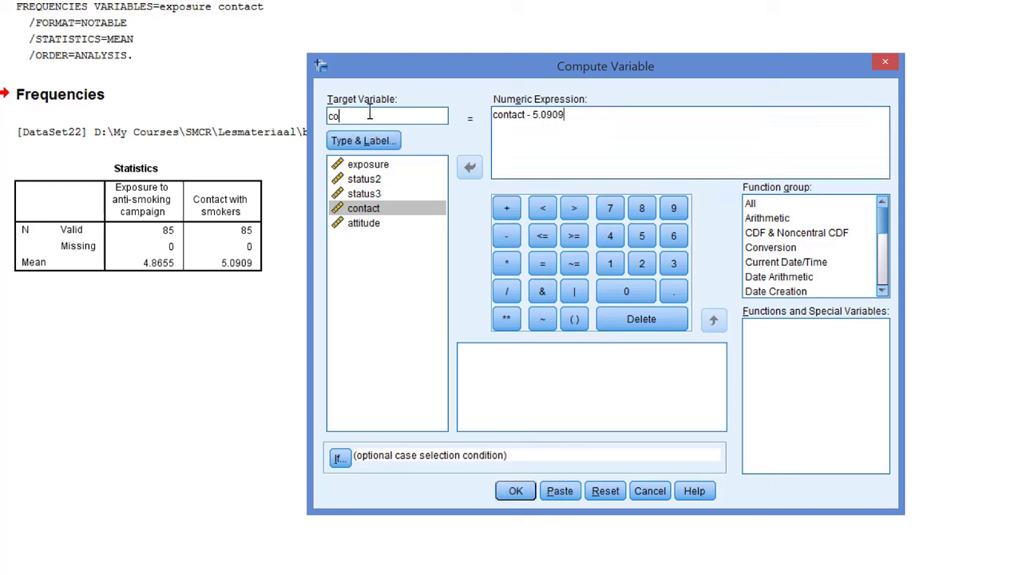
type("ntact_c")
Paste the contact_c computation, then select and run both COMPUTE commands
left_click(557, 492)
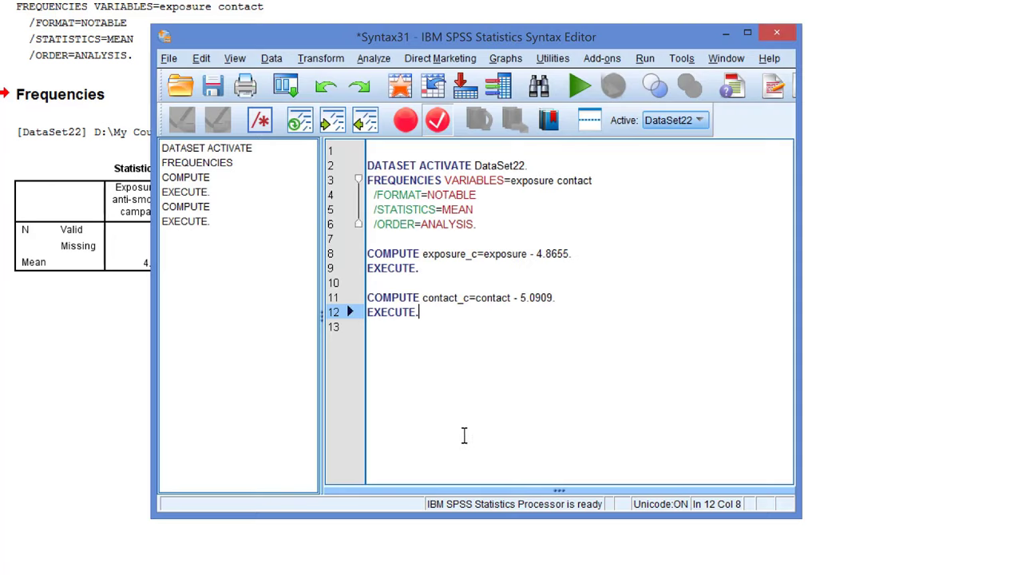
left_click_drag(427, 317, 365, 252)
left_click(580, 86)
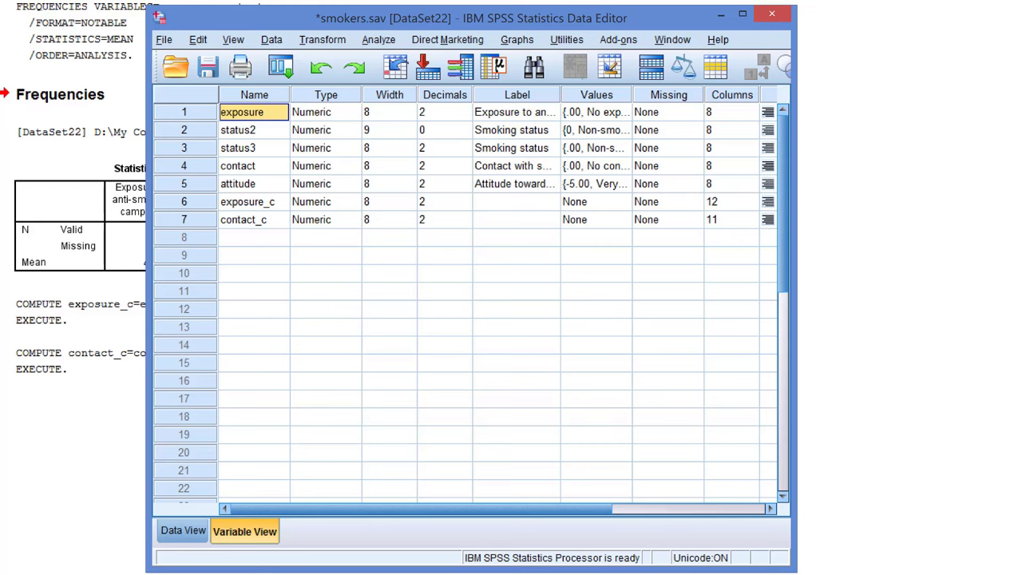
Reset Compute Variable and name the new target variable expo_contact_c
left_click(318, 41)
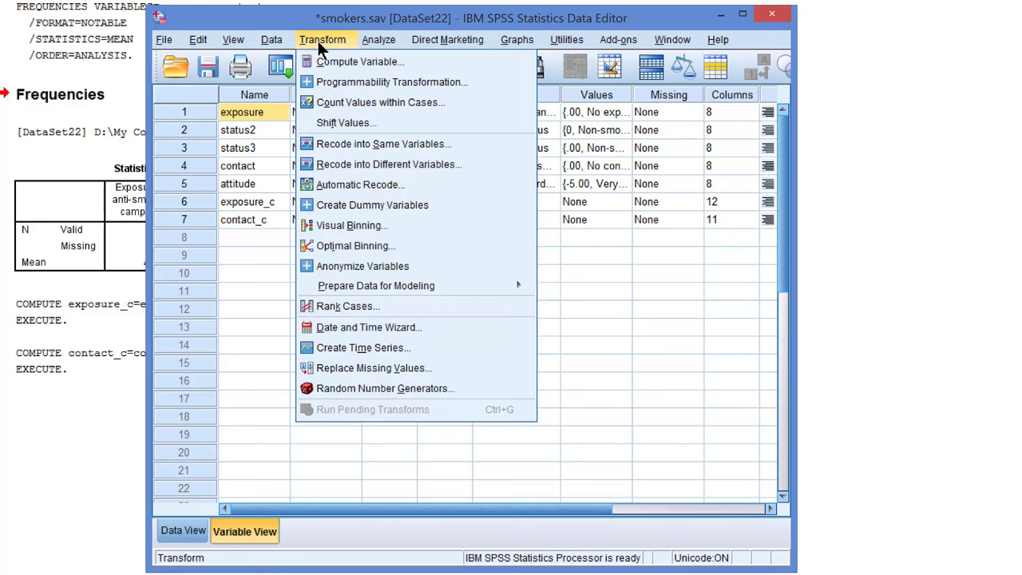
left_click(371, 63)
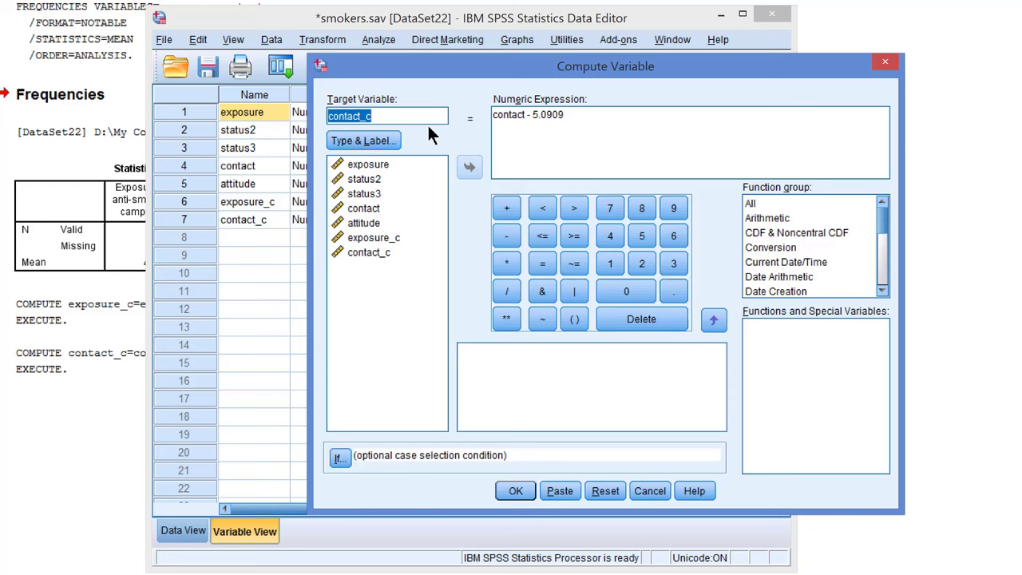
left_click(600, 491)
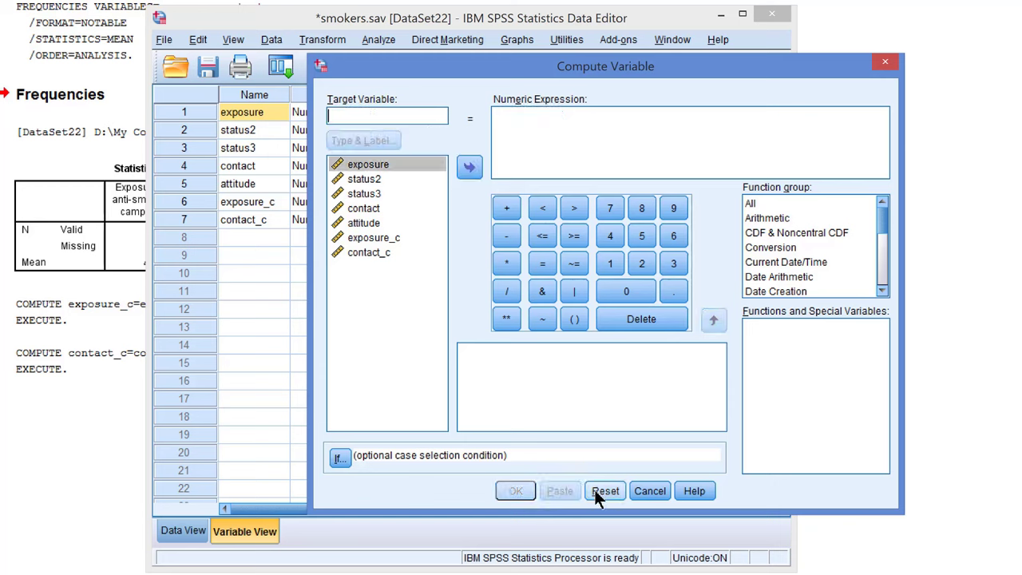
type("expos")
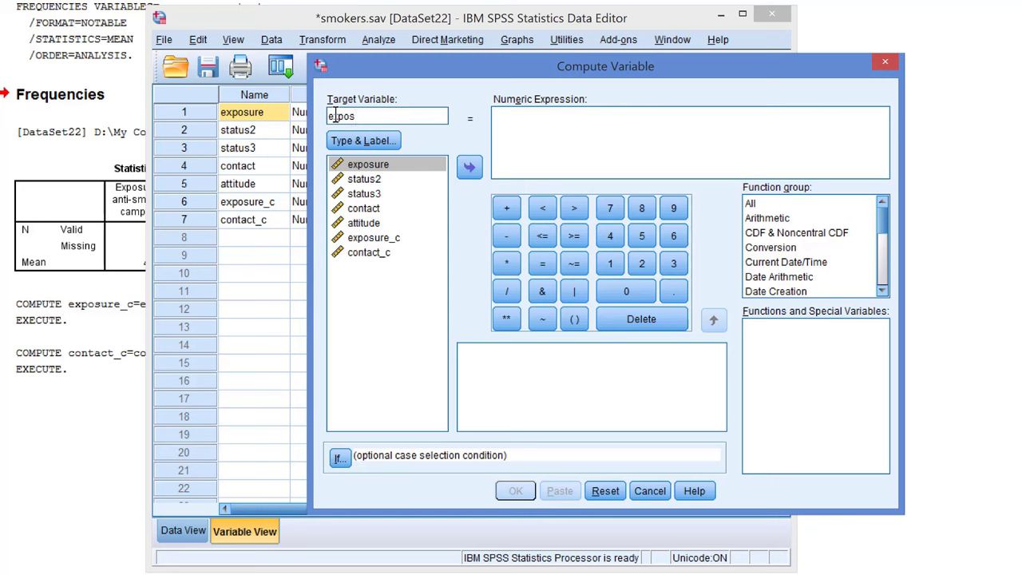
key("BackSpace")
type("_contact_c")
Set the expression to exposure_c * contact_c, paste it and run the selected lines
left_click(387, 238)
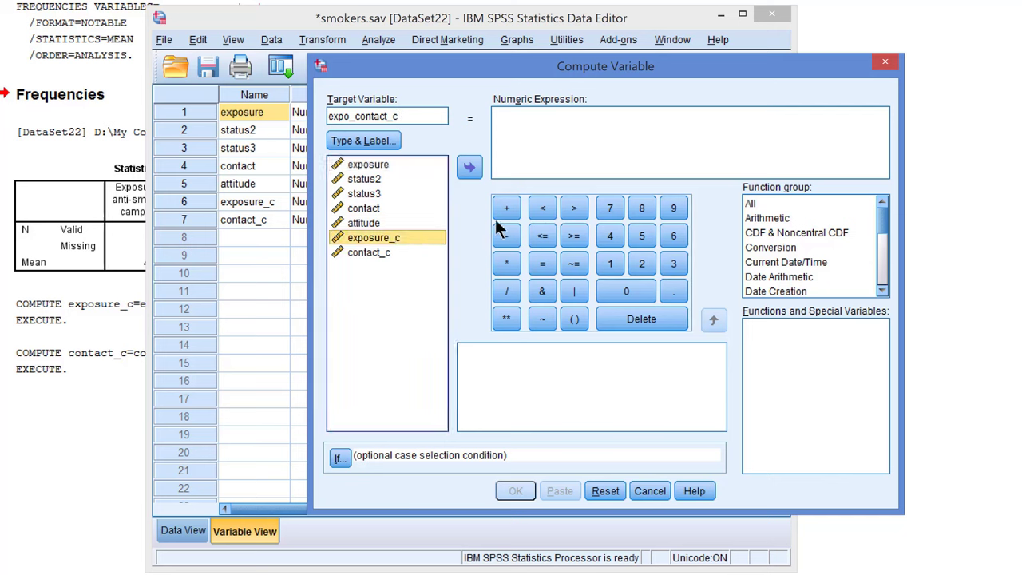
left_click(470, 167)
left_click(506, 264)
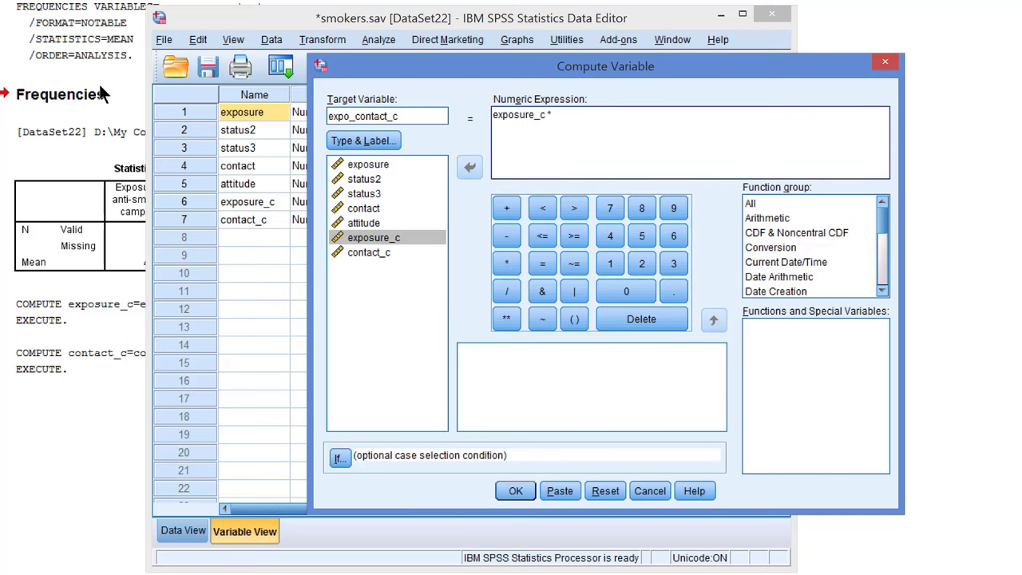
left_click(368, 252)
left_click(470, 167)
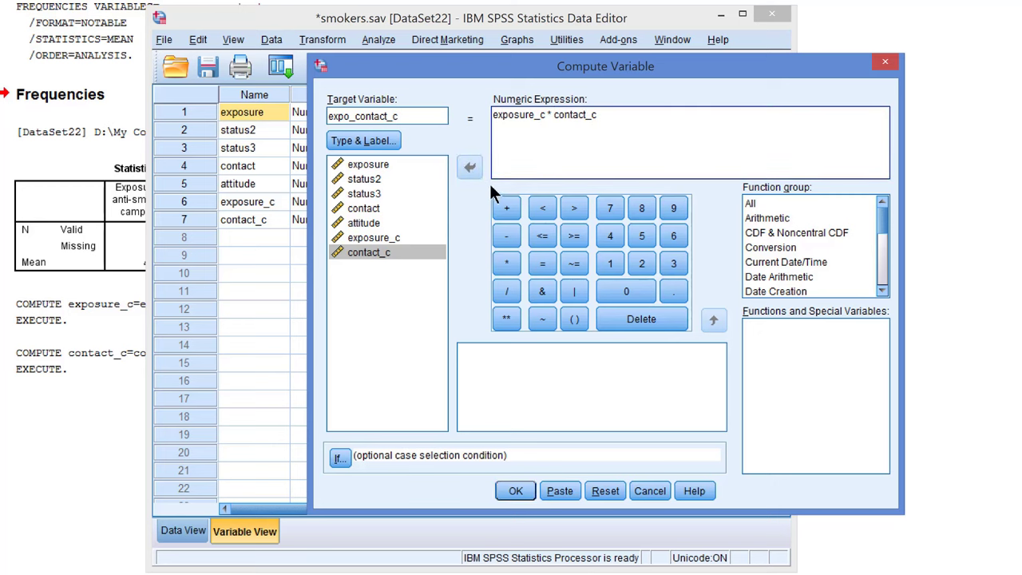
left_click(559, 491)
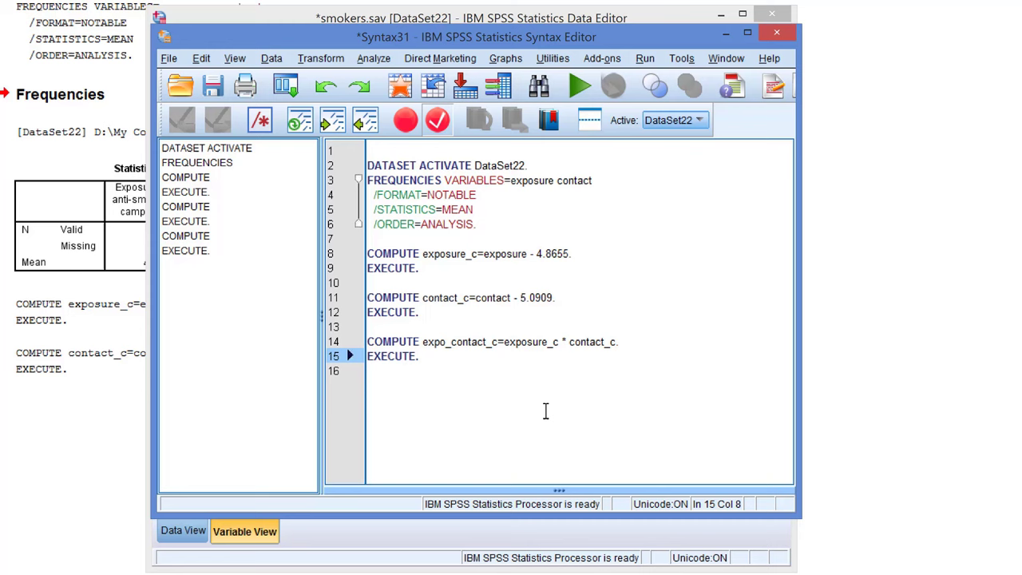
left_click_drag(445, 351, 343, 326)
left_click(580, 86)
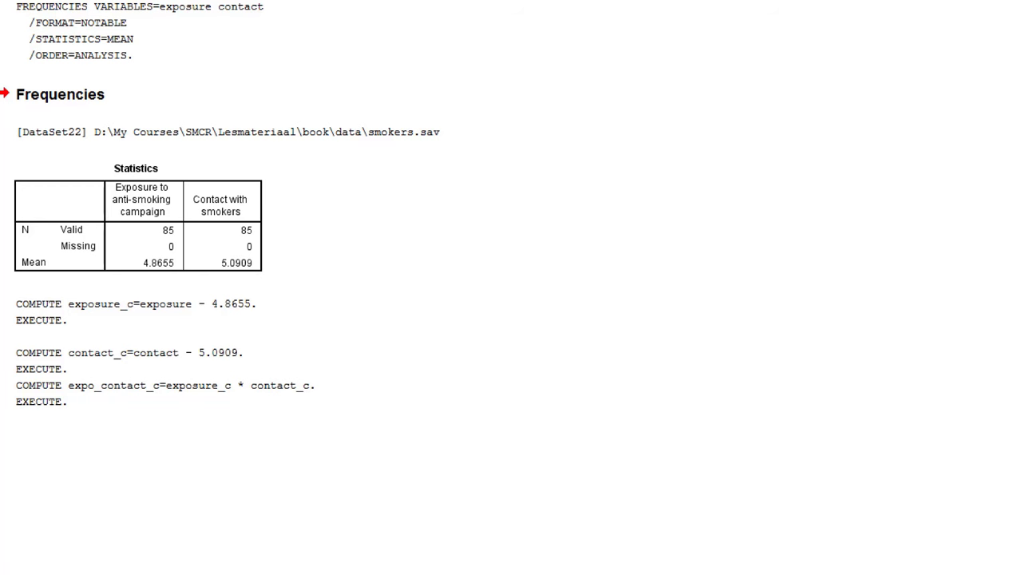
left_click(410, 572)
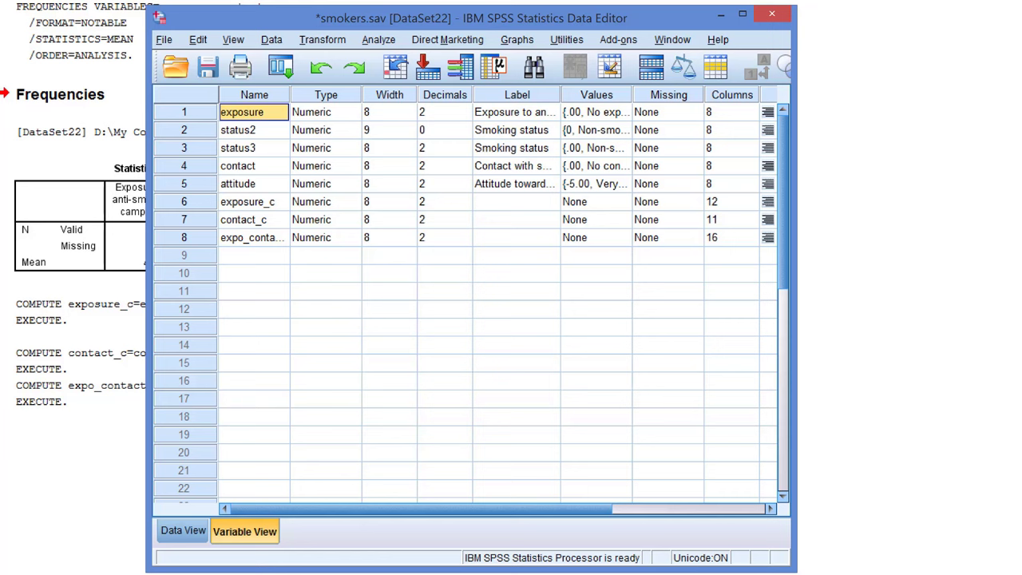
Set up a linear regression with attitude dependent and exposure_c, contact_c, expo_contact_c as predictors
left_click(379, 40)
mouse_move(451, 211)
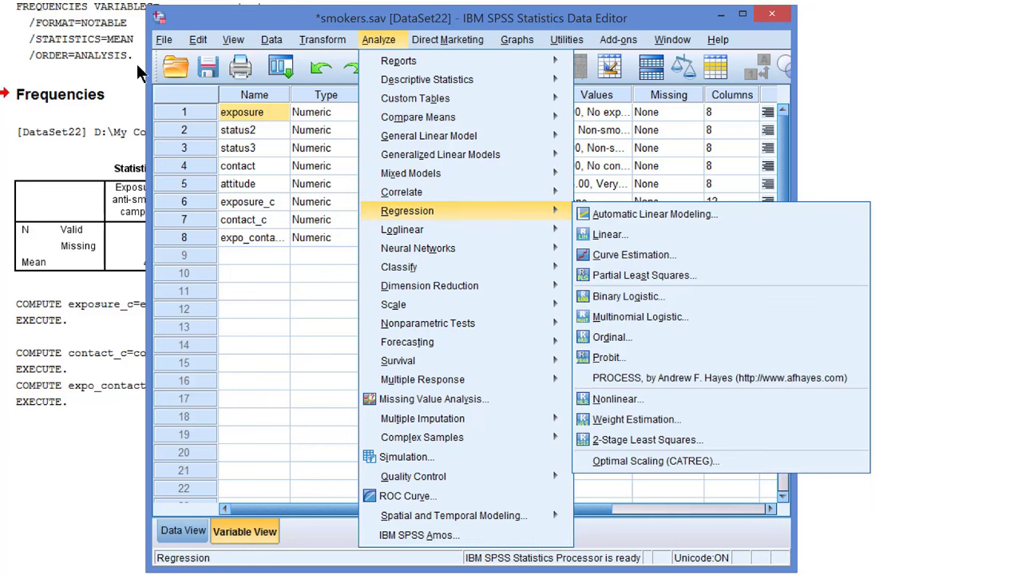
left_click(631, 236)
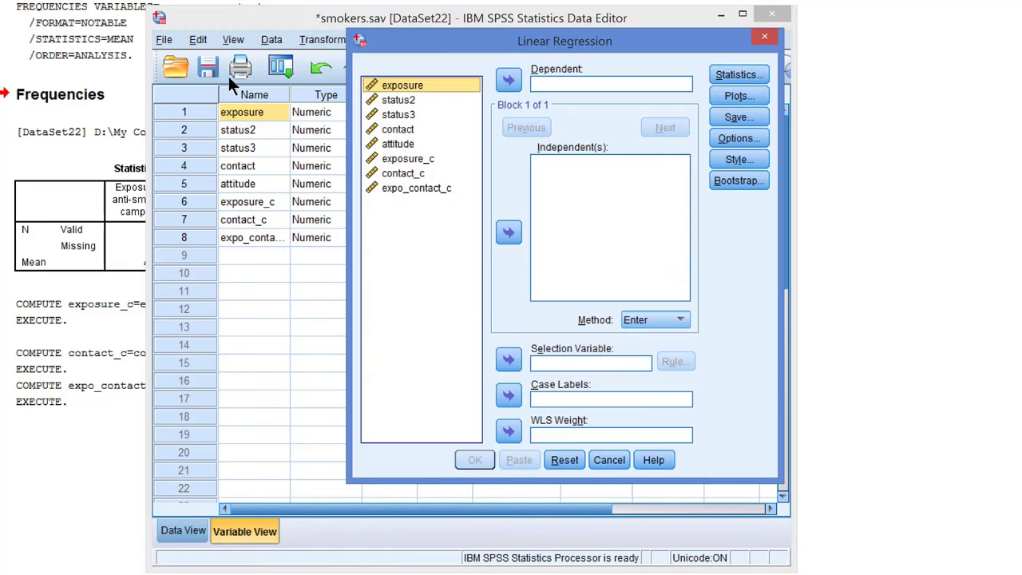
key("a")
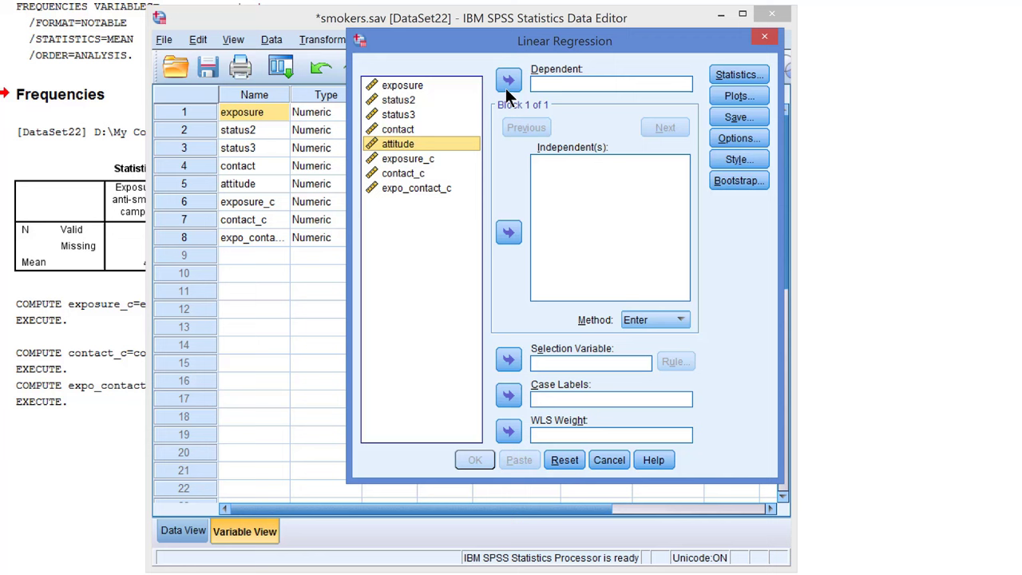
key("Tab")
key("space")
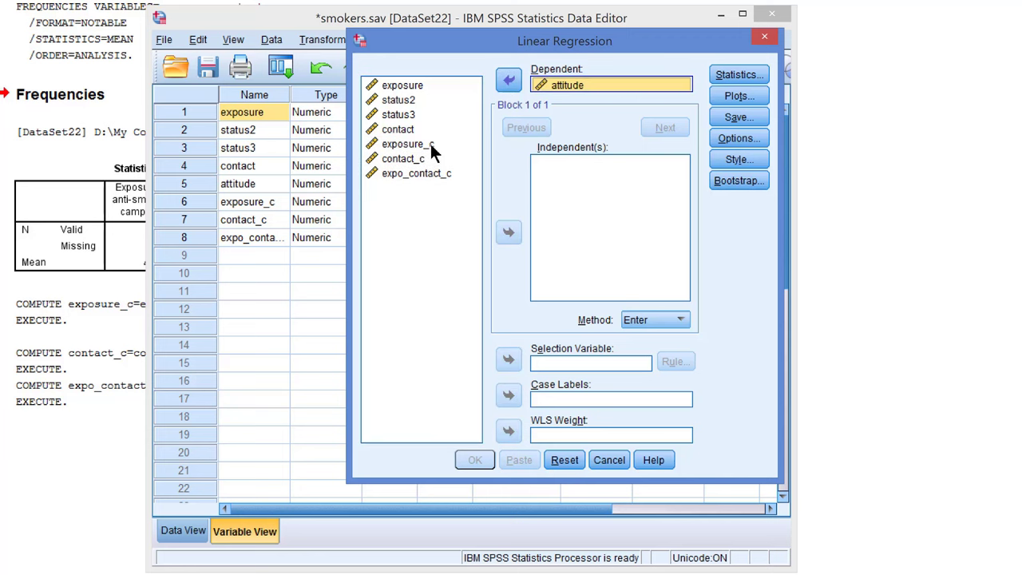
left_click(408, 145)
left_click(416, 173, "shift")
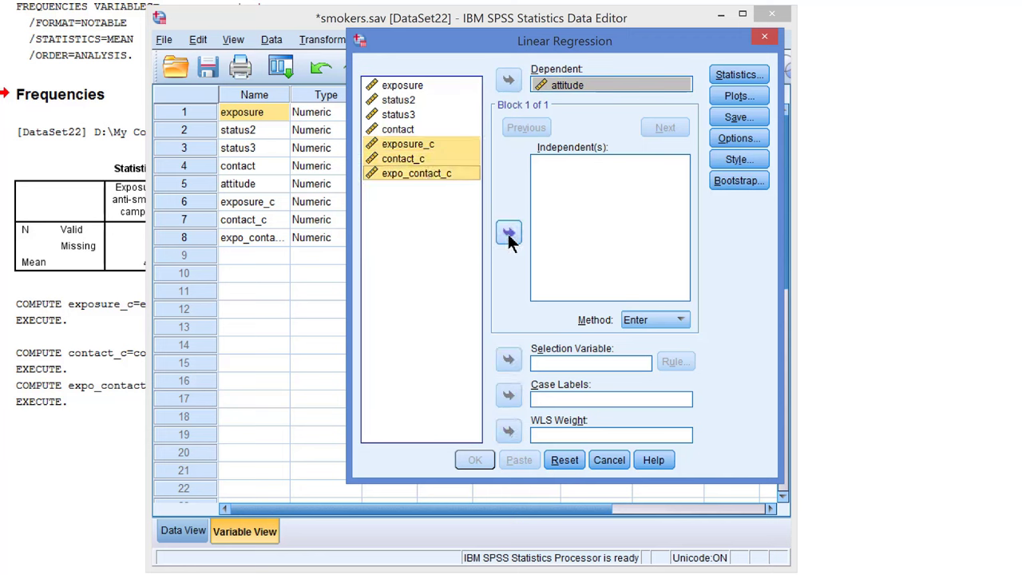
left_click(509, 234)
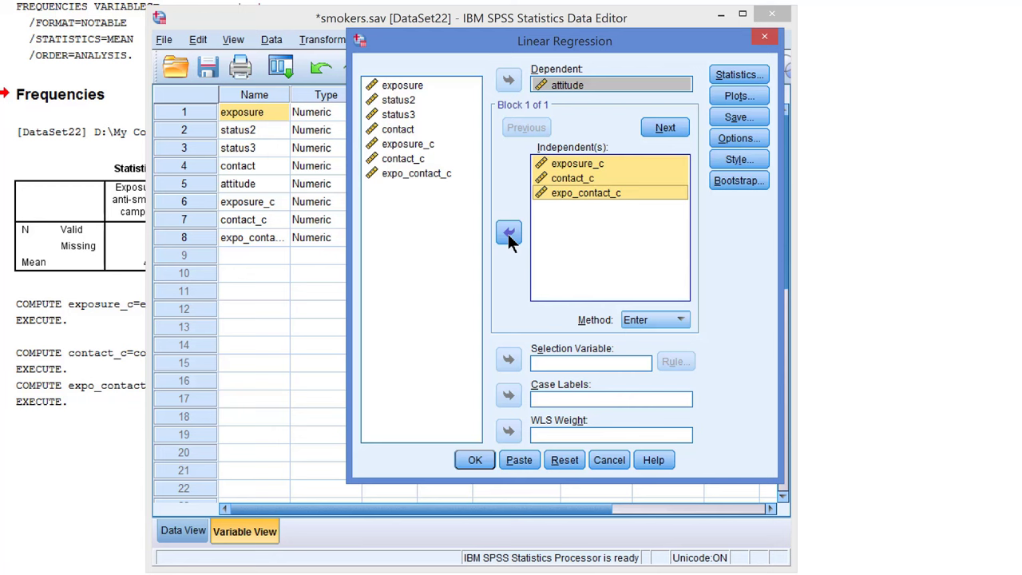
Add confidence intervals and descriptives to the regression, then paste it to syntax
left_click(747, 76)
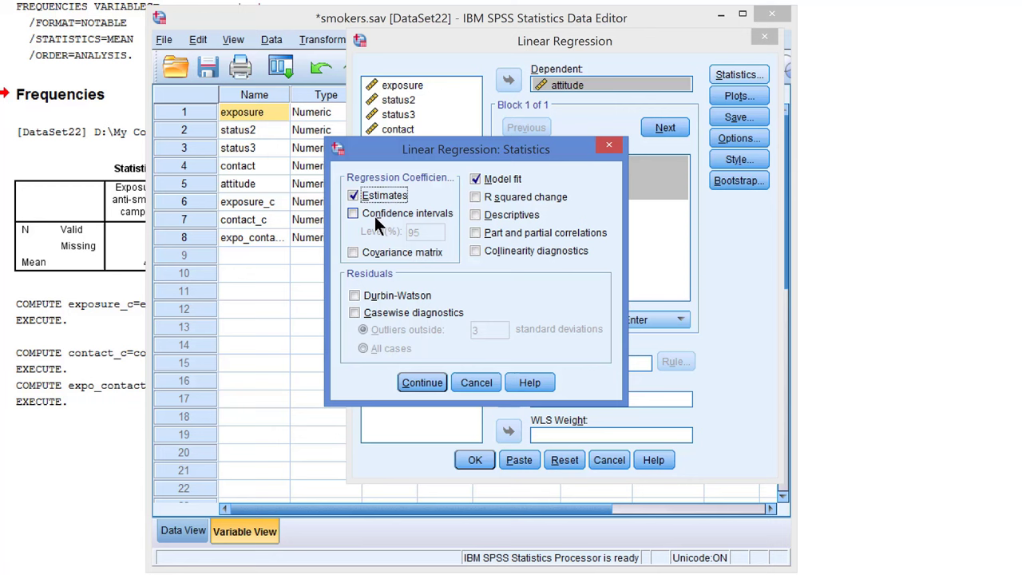
left_click(380, 213)
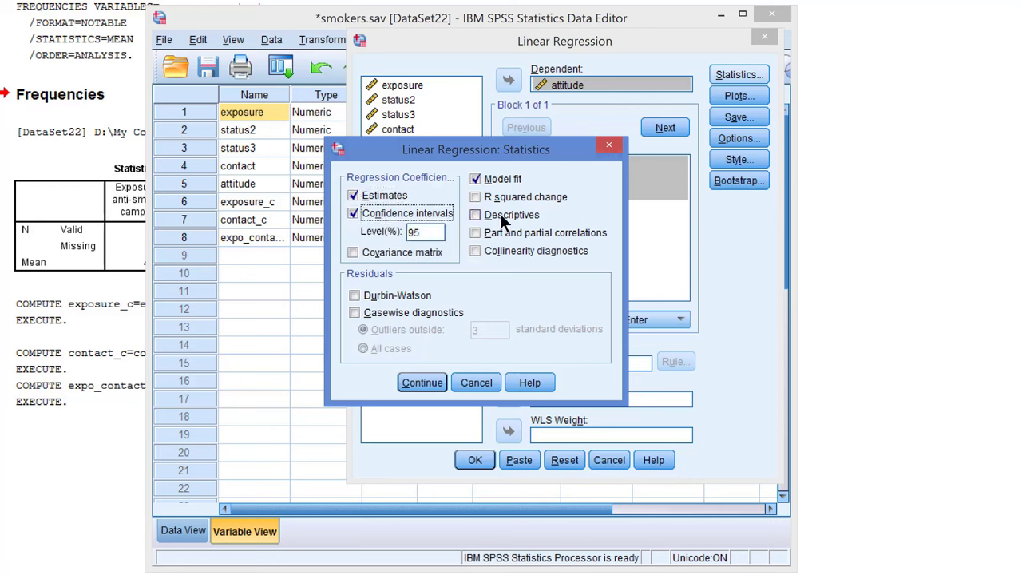
left_click(504, 216)
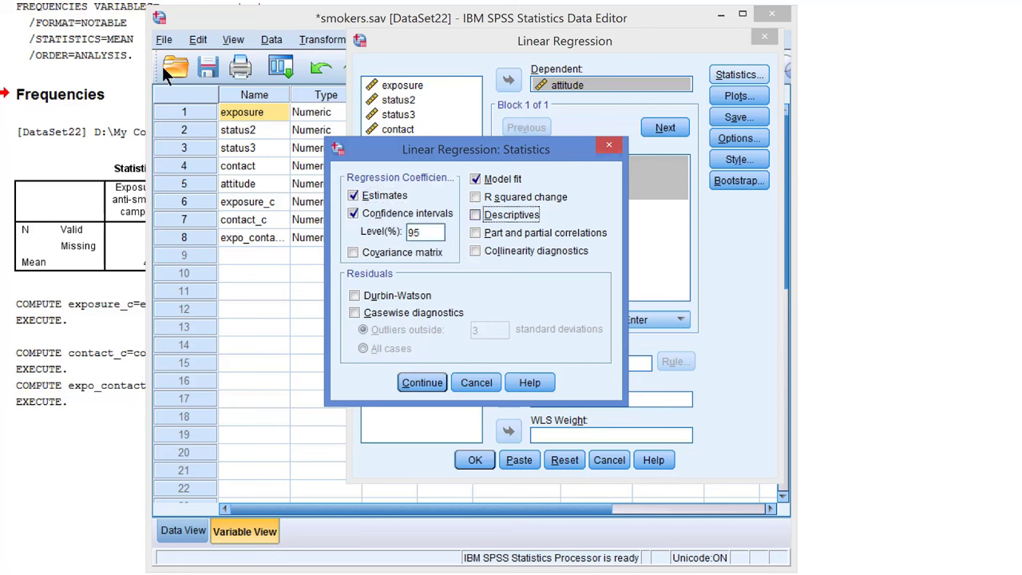
left_click(421, 383)
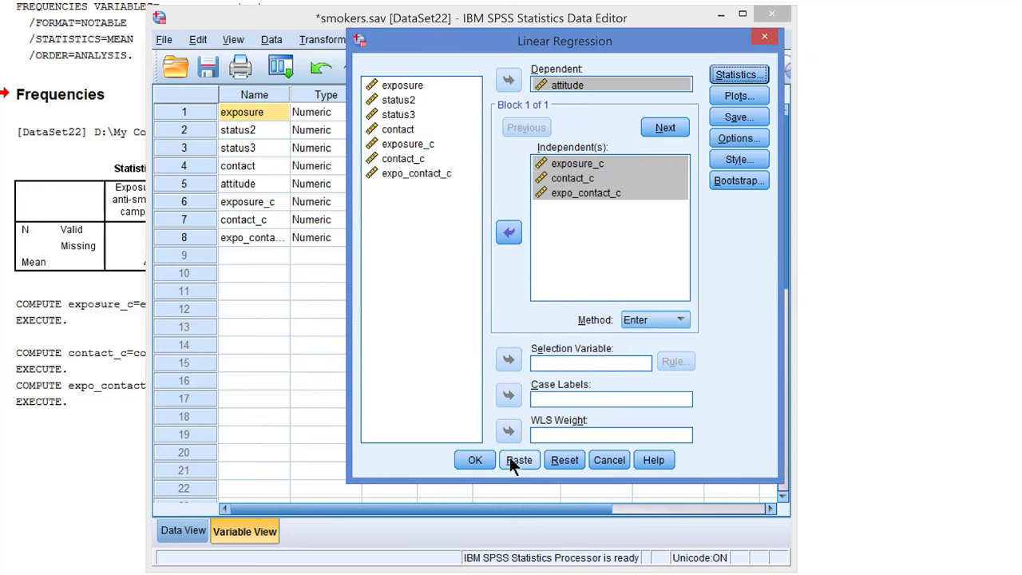
left_click(471, 459)
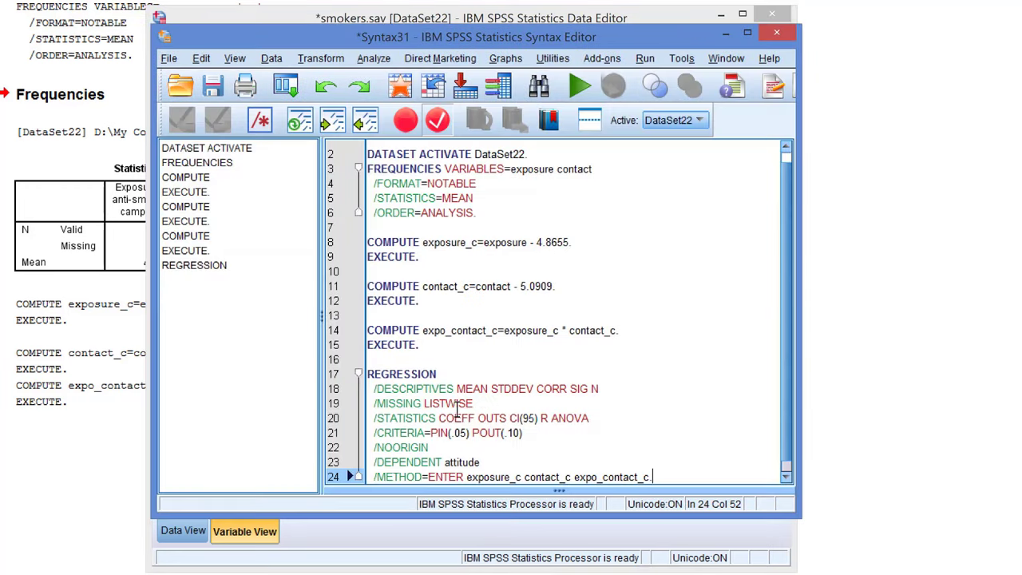
Run the pasted REGRESSION command from the syntax window
left_click(576, 85)
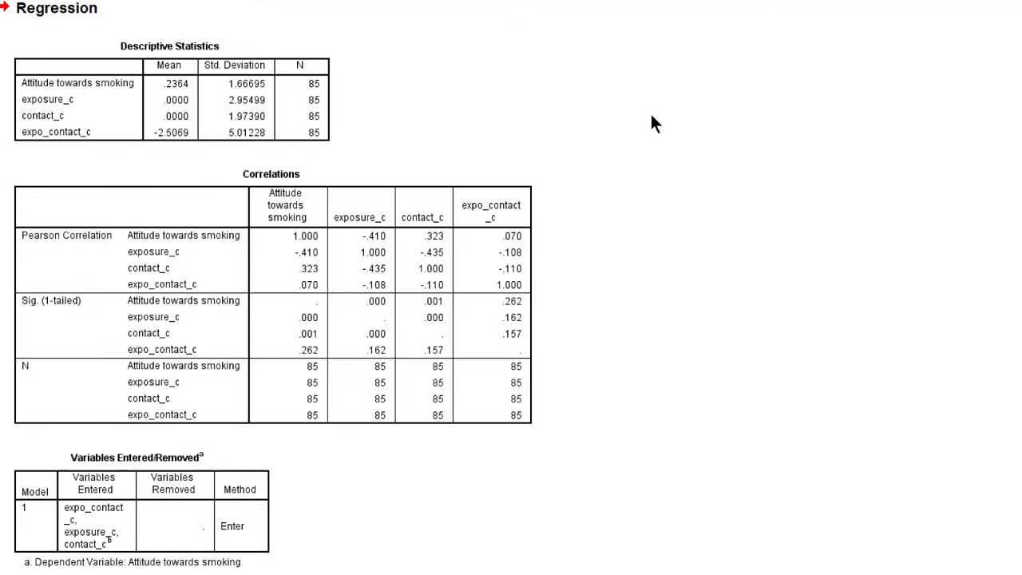